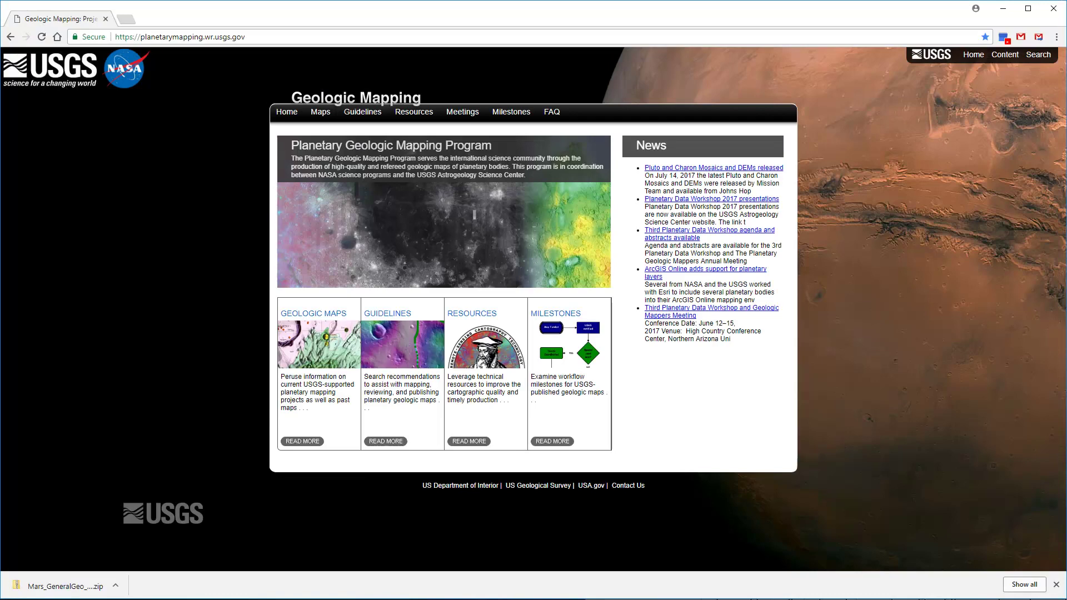
# - From the Current Mapping Guidelines page, download the empty Mars example ArcMap template zip
pyautogui.click(408, 383)
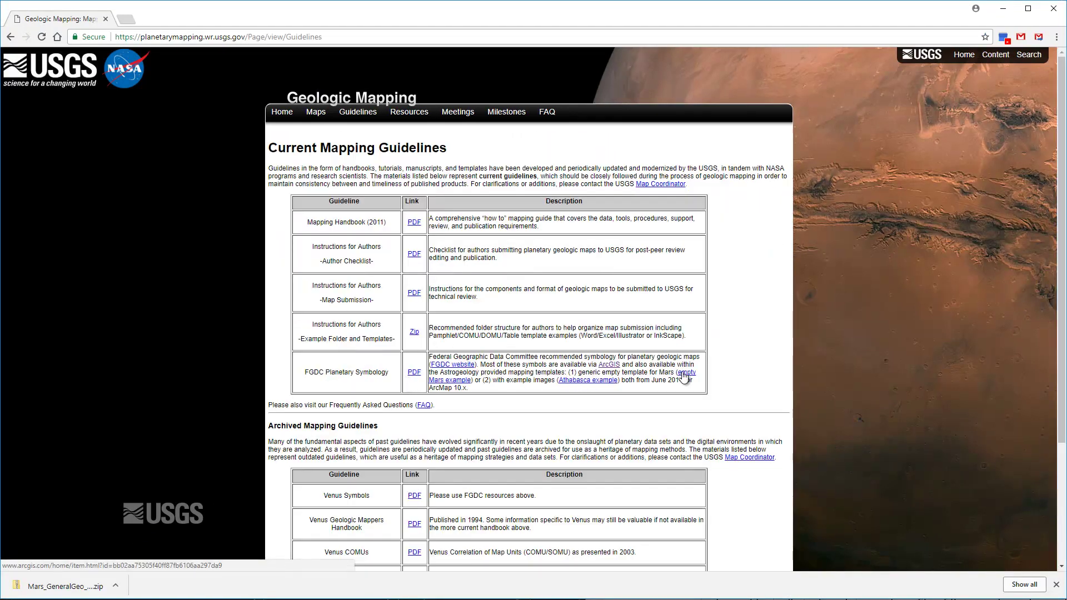
pyautogui.click(683, 371)
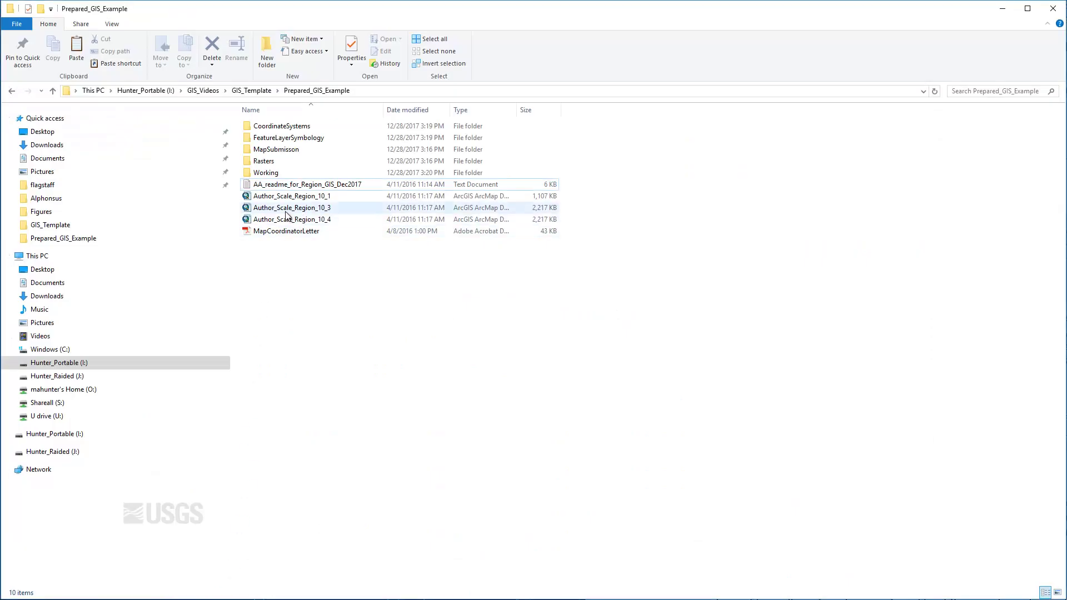
pyautogui.click(305, 185)
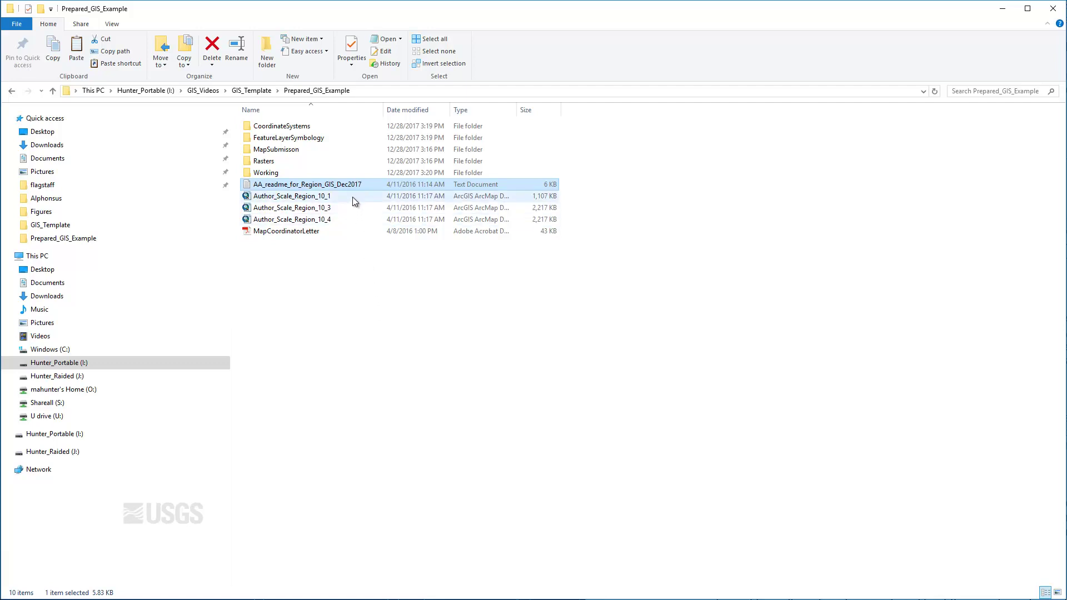
pyautogui.doubleClick(335, 128)
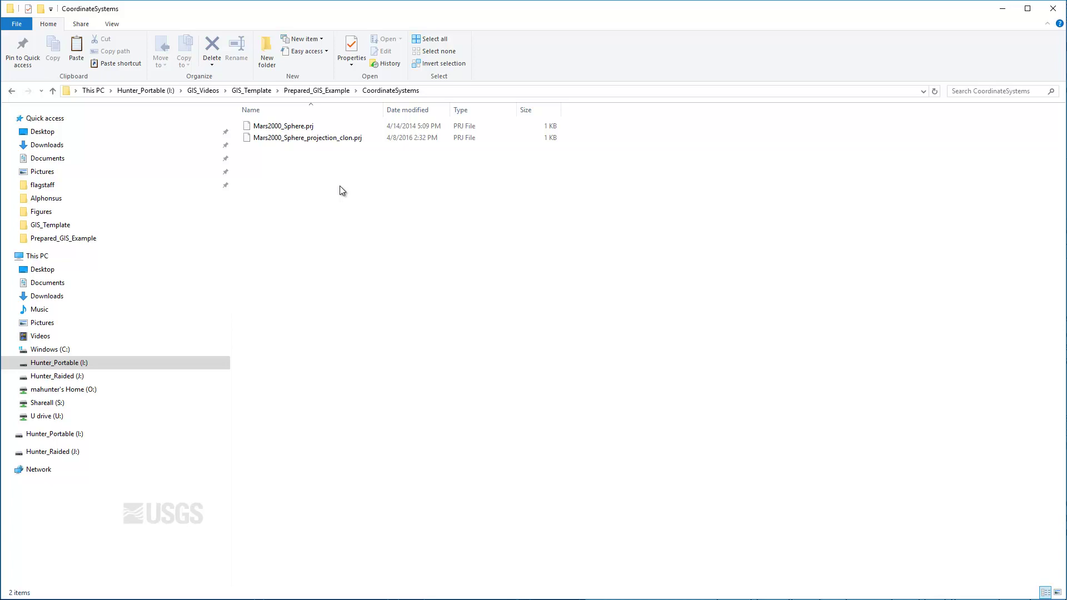
pyautogui.click(331, 92)
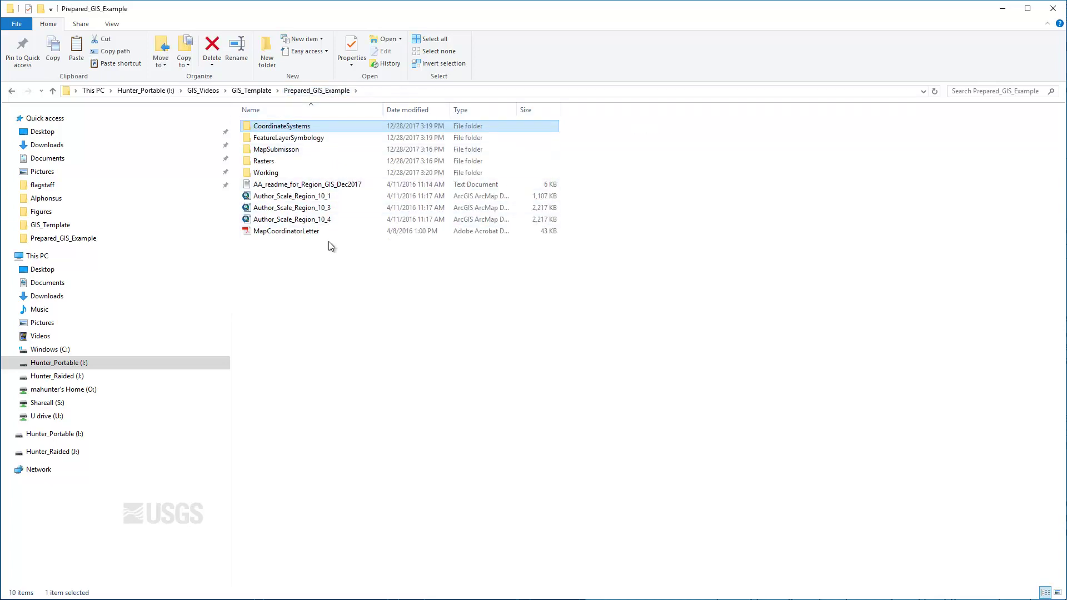
pyautogui.click(340, 139)
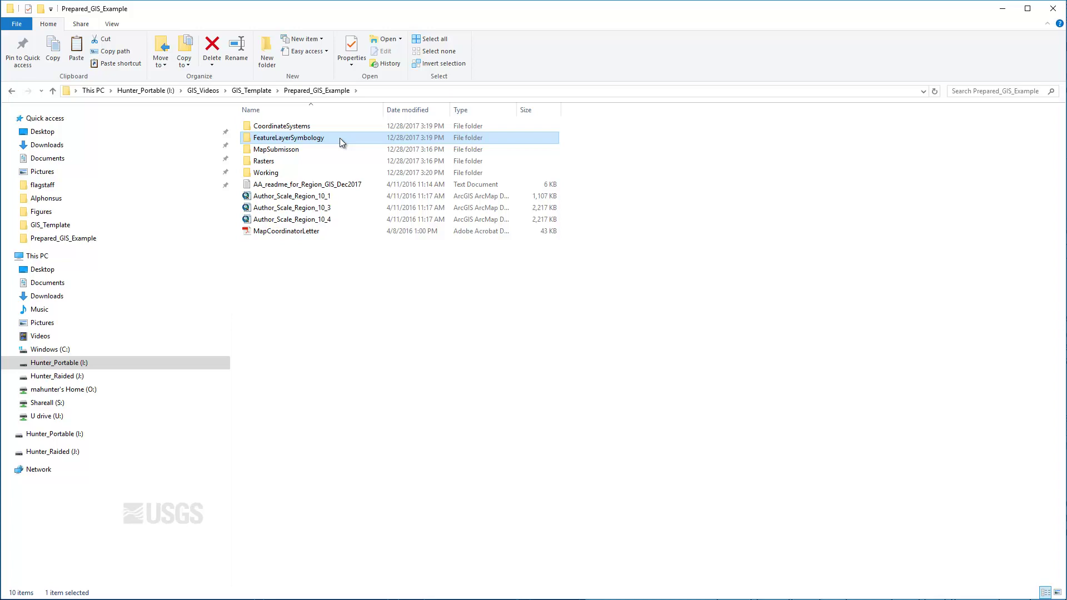
pyautogui.doubleClick(341, 139)
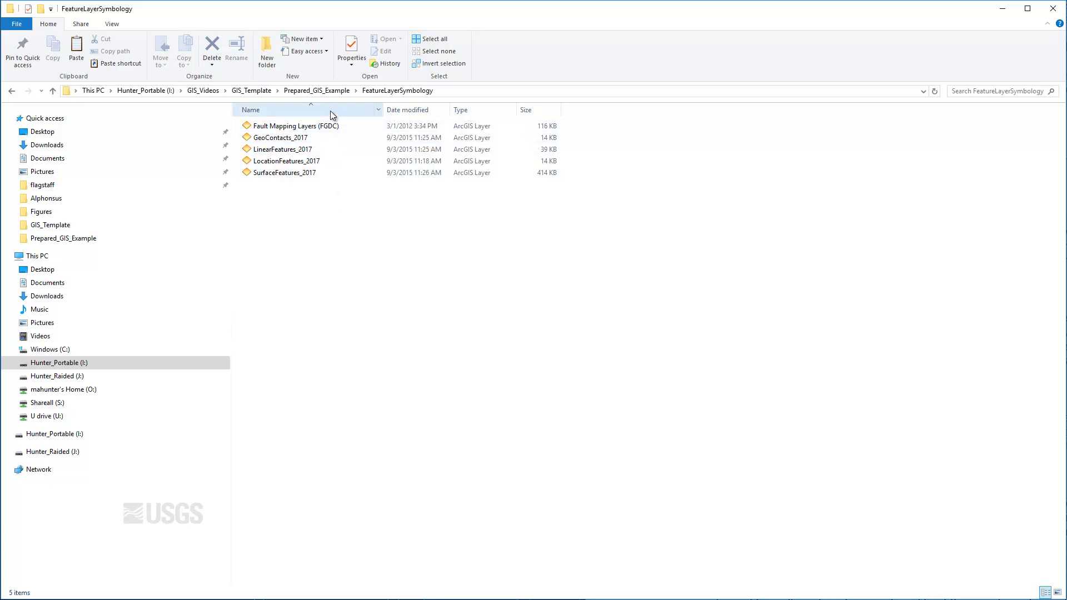
pyautogui.click(330, 93)
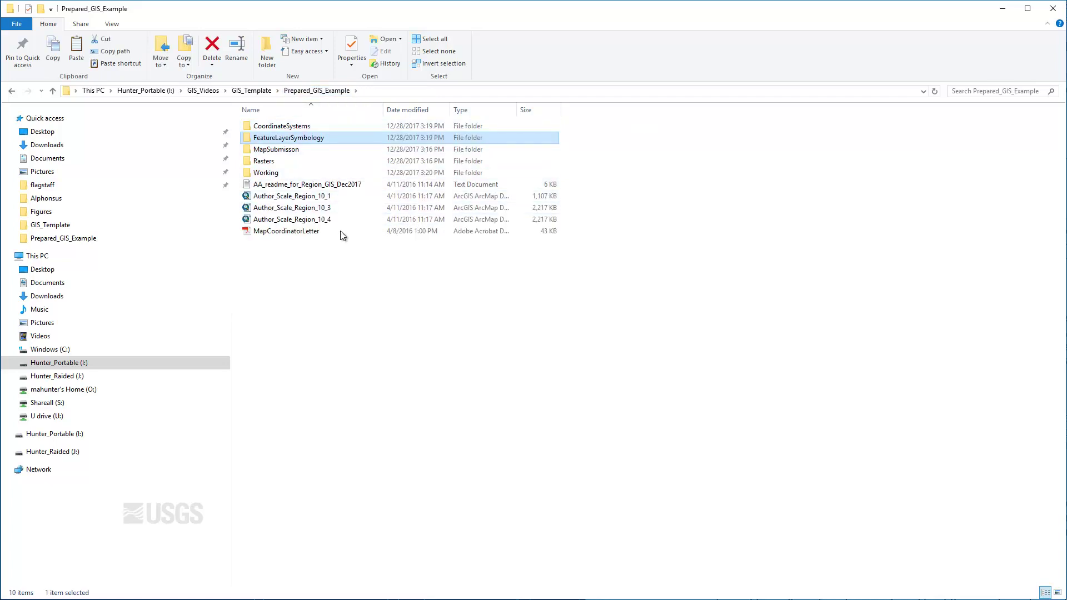
pyautogui.click(329, 163)
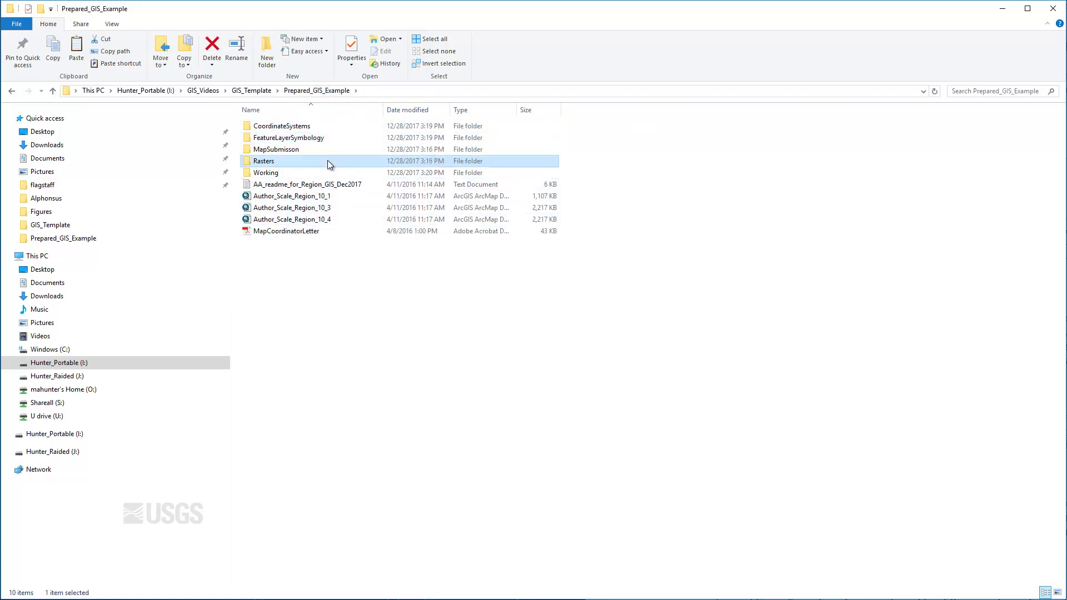
pyautogui.doubleClick(328, 160)
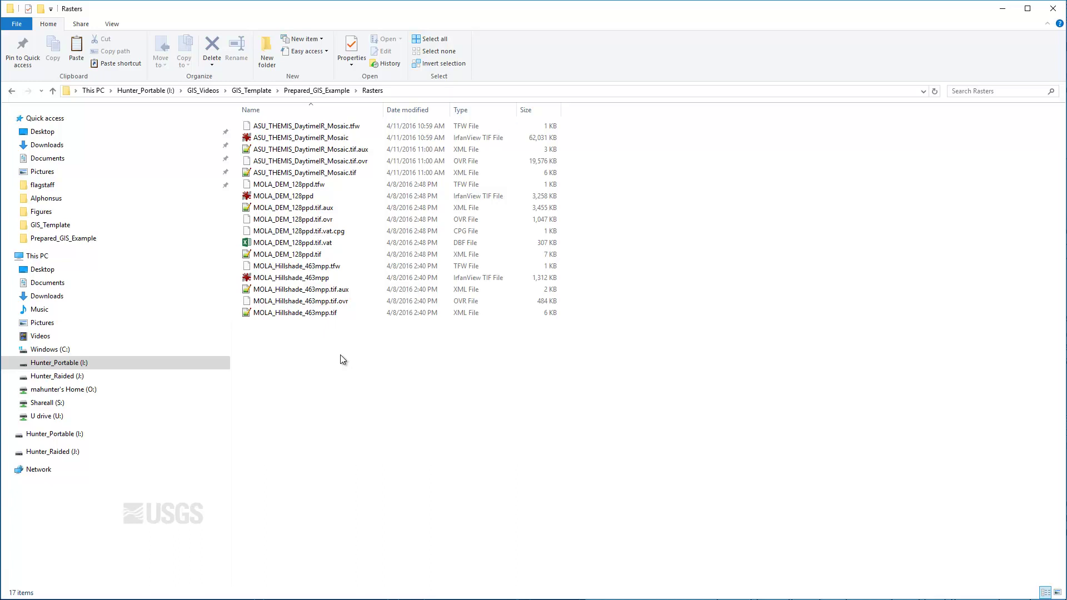
pyautogui.click(330, 91)
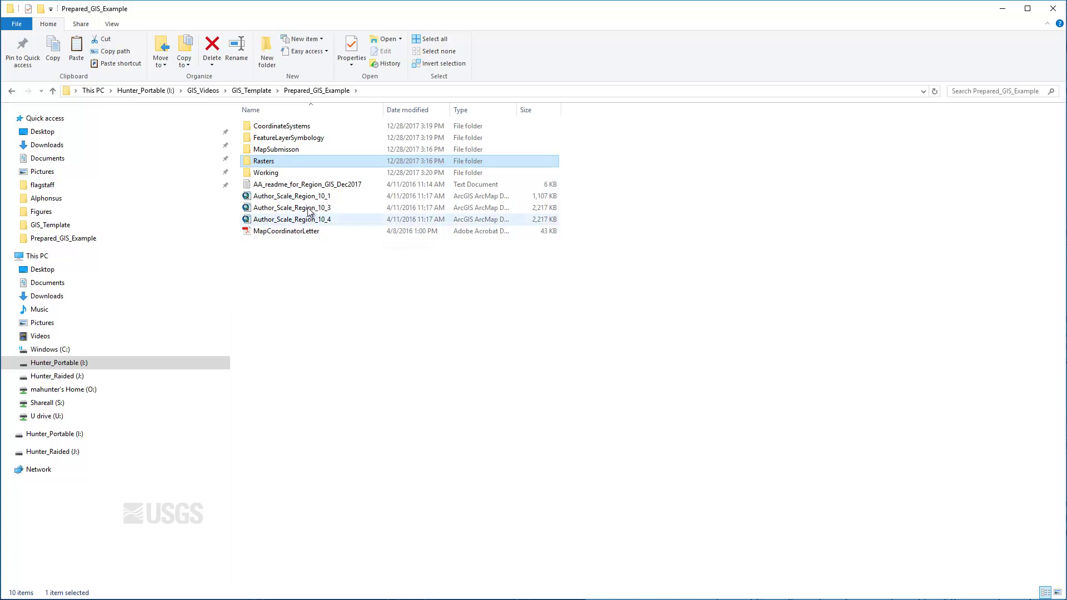
# - Open the Working folder inside Prepared_GIS_Example in File Explorer
pyautogui.click(306, 174)
pyautogui.doubleClick(306, 174)
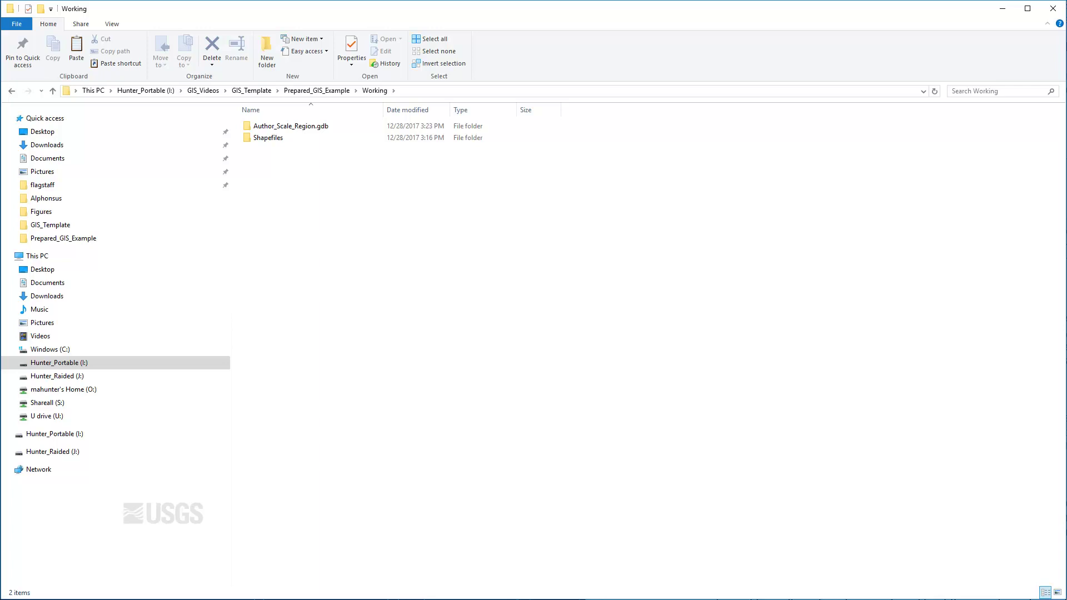
# - In ArcCatalog, expand Working and Shapefiles in the Catalog Tree and select Map_Boundary.shp
pyautogui.hotkey('alt', 'Tab')
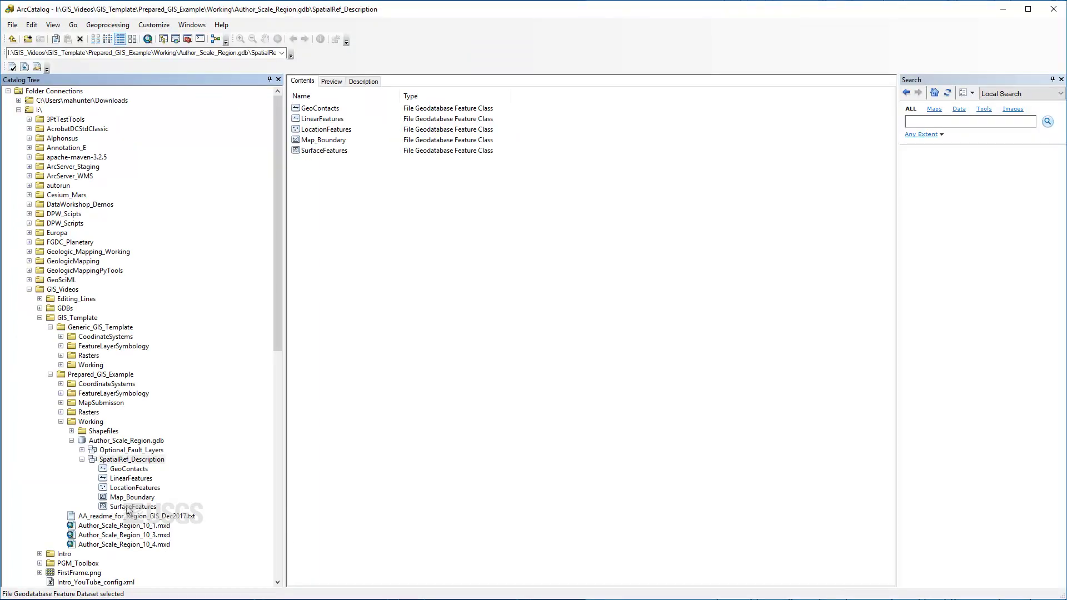
pyautogui.doubleClick(87, 422)
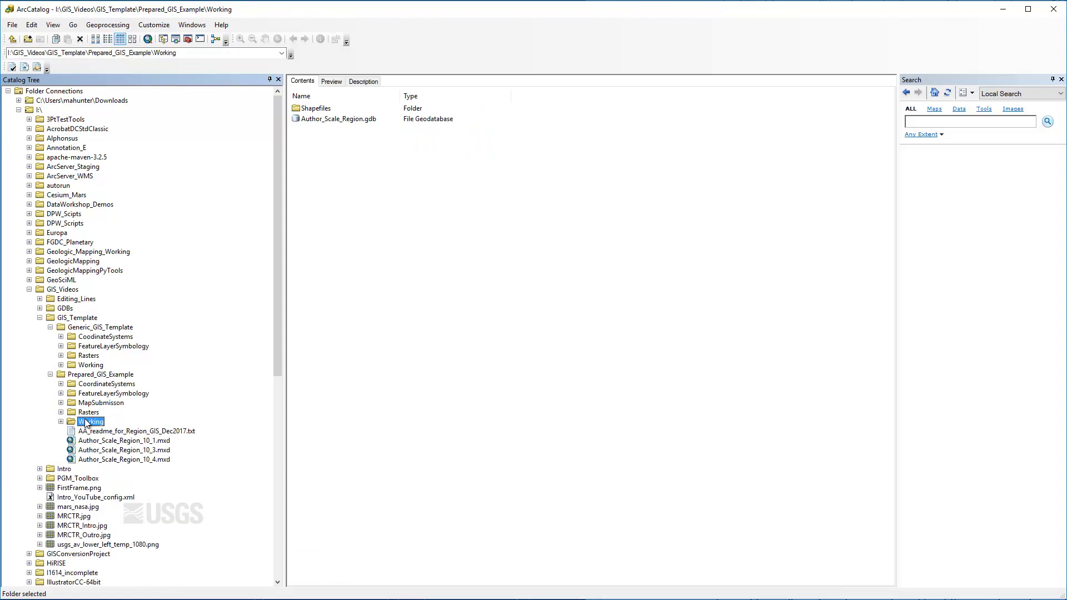
pyautogui.click(62, 421)
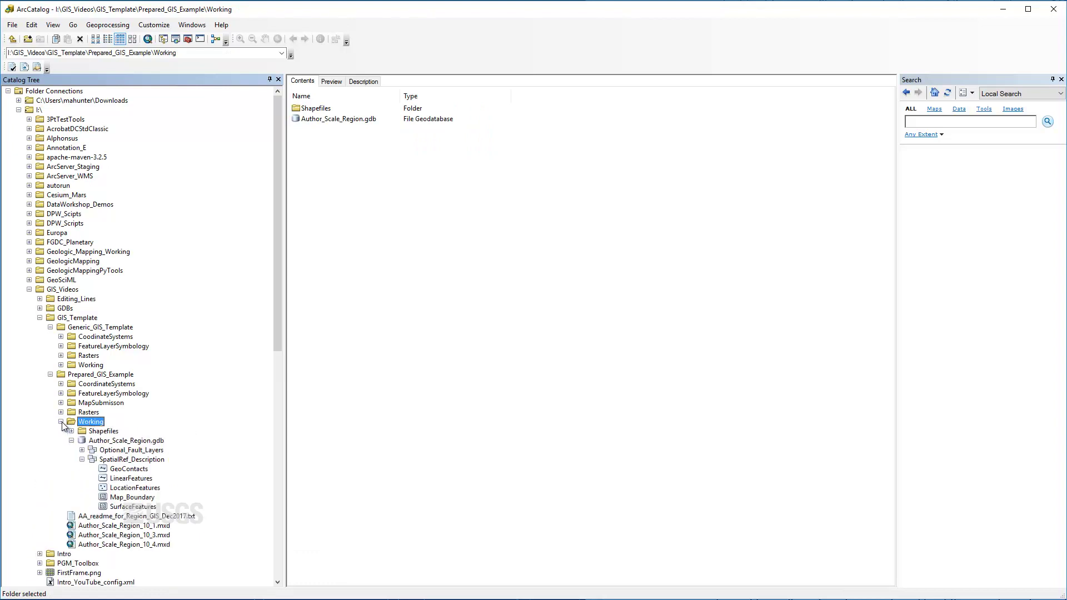
pyautogui.click(71, 431)
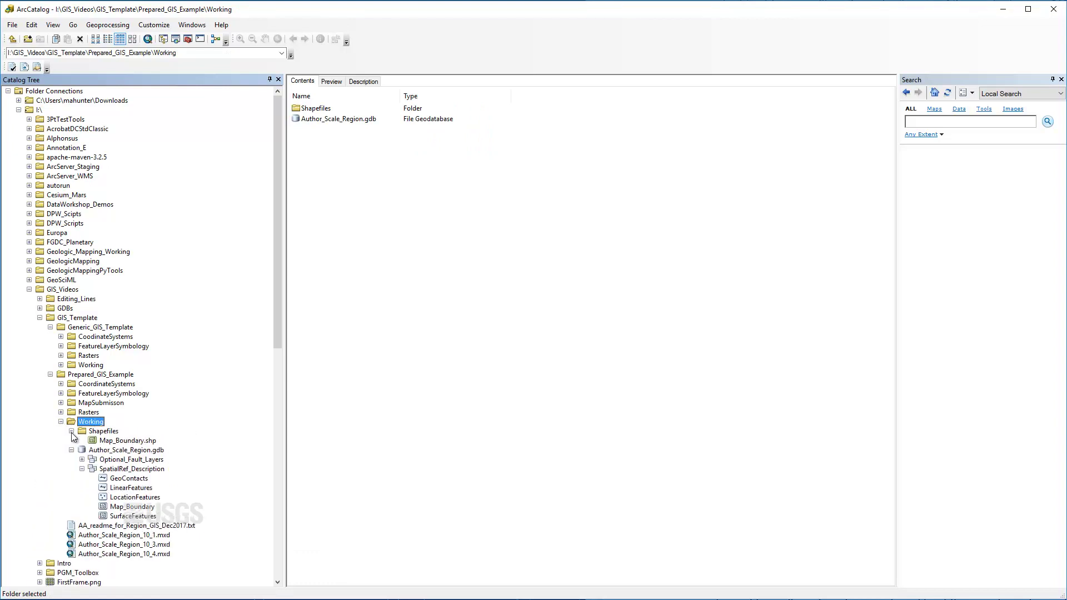
pyautogui.click(139, 442)
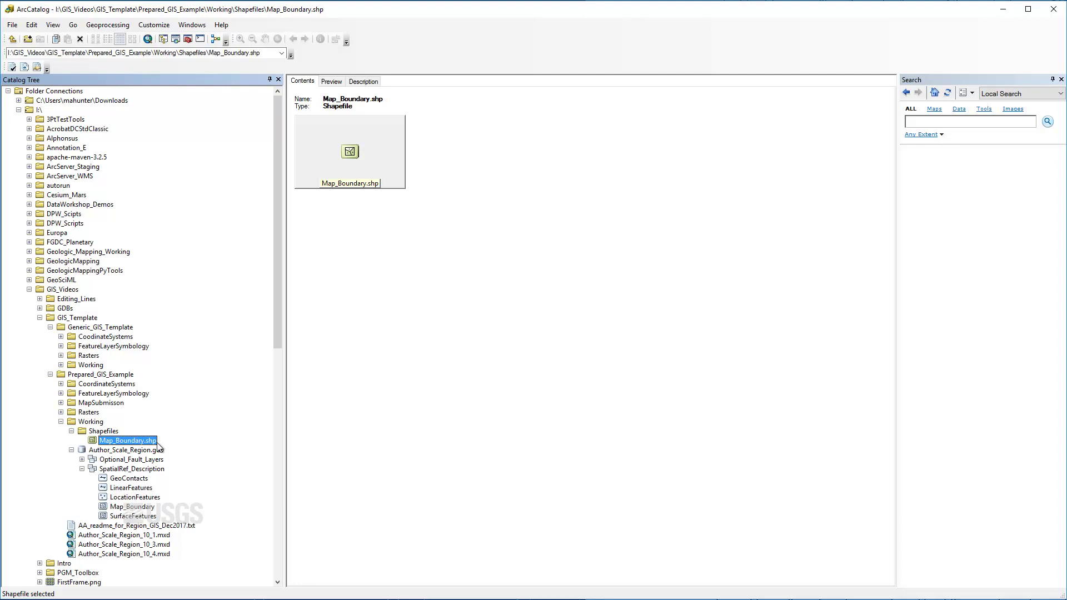
# - Select Author_Scale_Region.gdb to list its Optional_Fault_Layers and SpatialRef_Description datasets
pyautogui.click(140, 453)
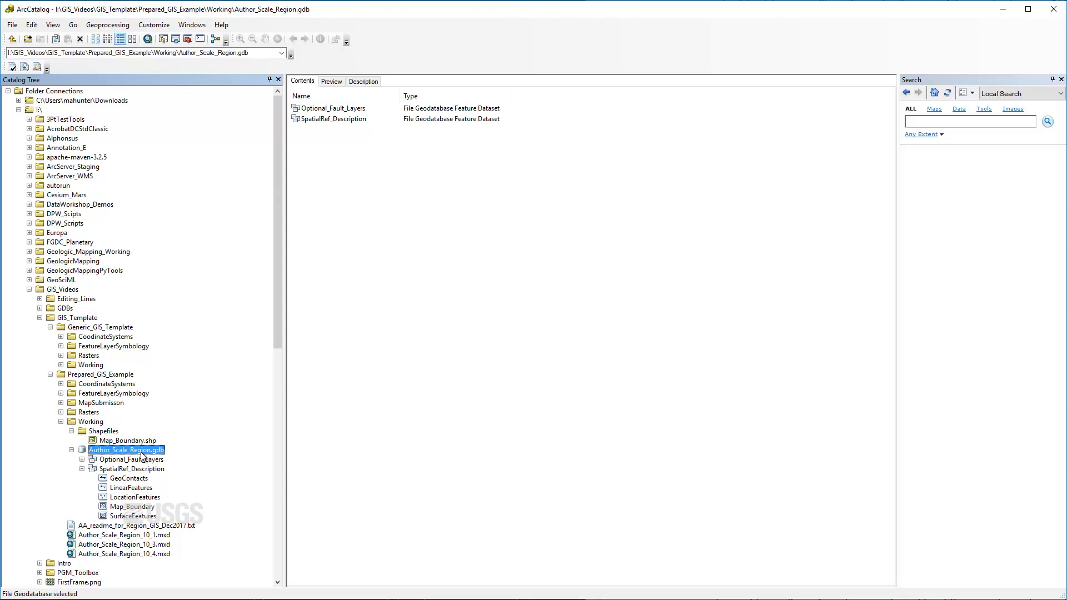
# - Glance into Optional_Fault_Layers, then select SpatialRef_Description to list its five feature classes
pyautogui.click(82, 460)
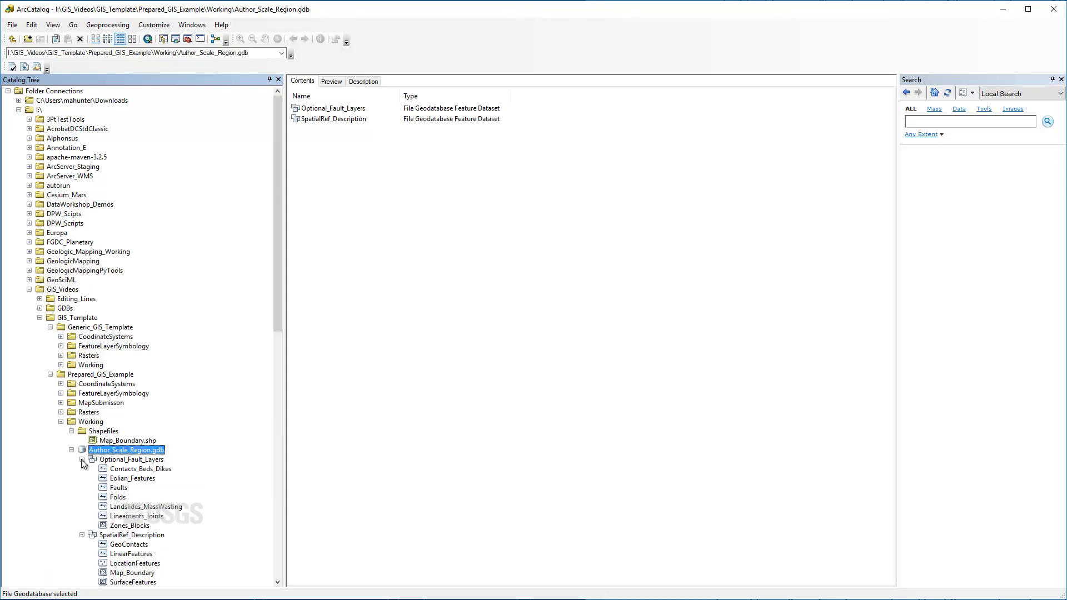
pyautogui.click(82, 460)
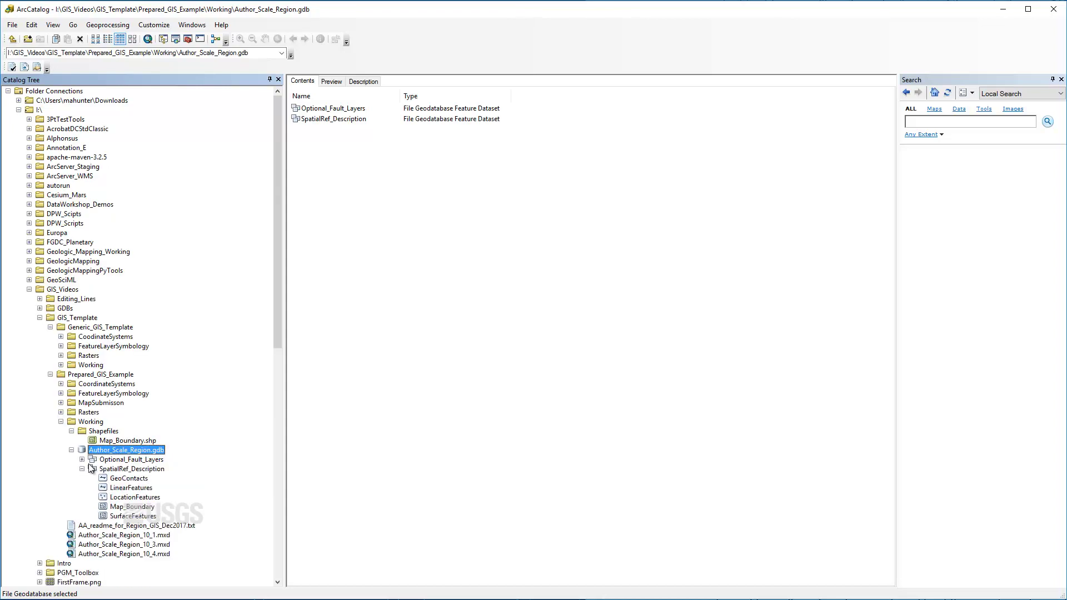
pyautogui.click(112, 469)
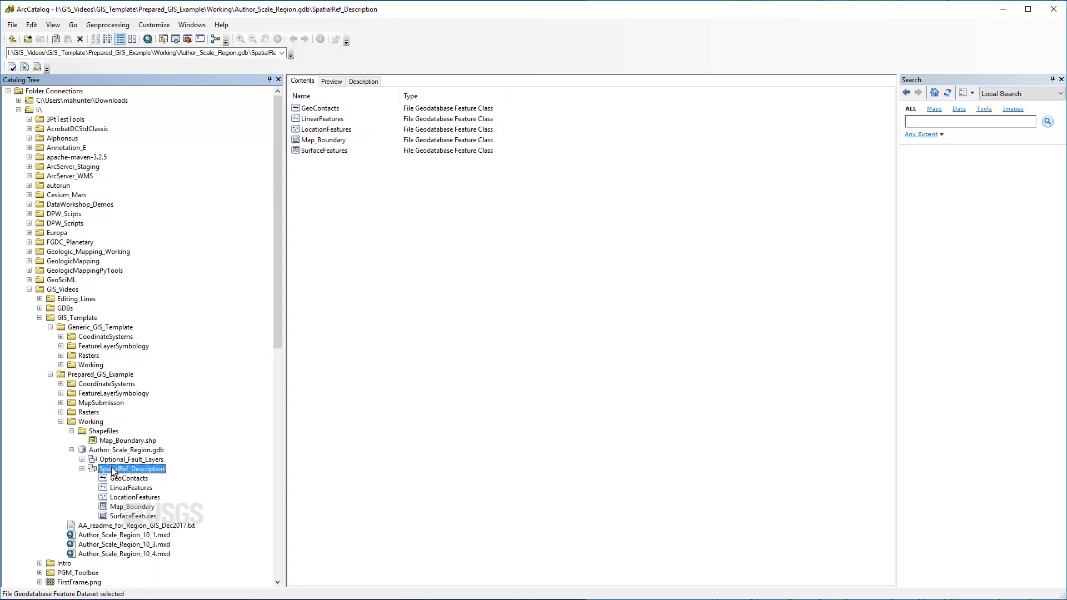
pyautogui.rightClick(160, 469)
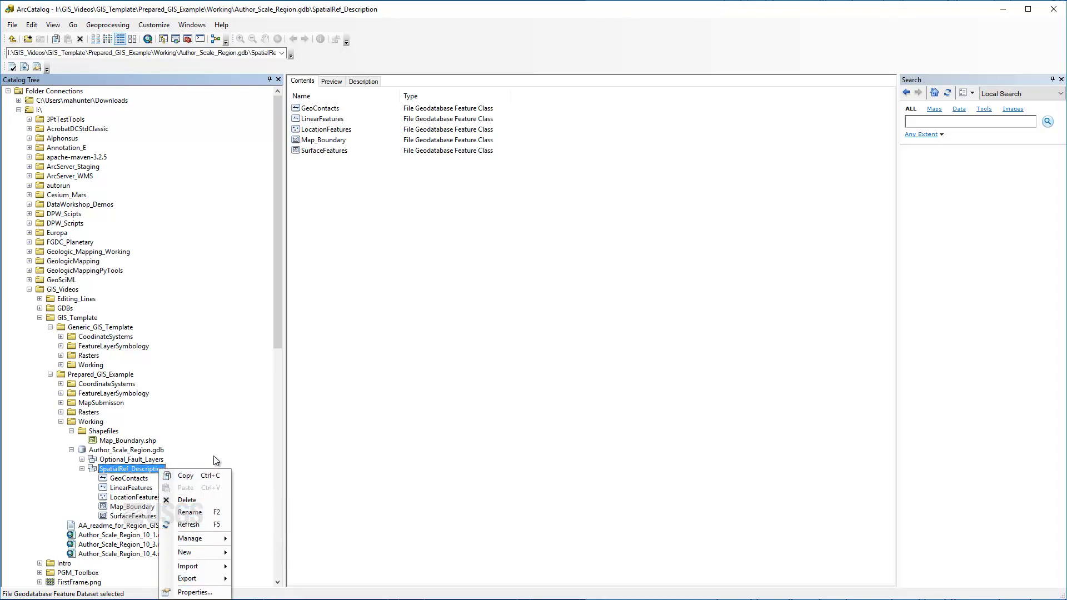
pyautogui.click(231, 424)
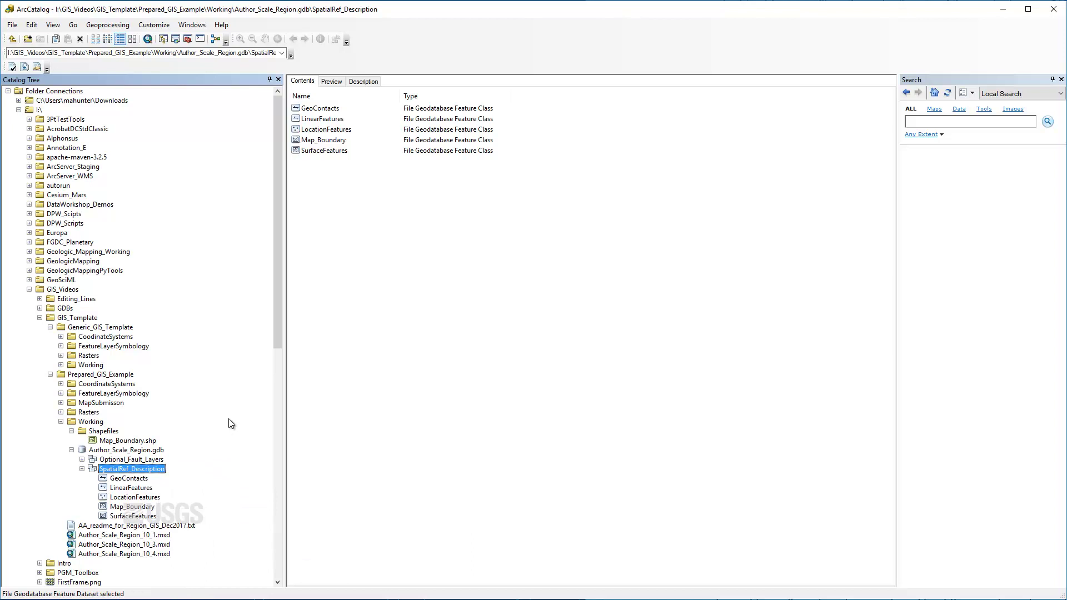
# - Select the GeoContacts feature class under SpatialRef_Description to view its name, type and thumbnail
pyautogui.click(142, 480)
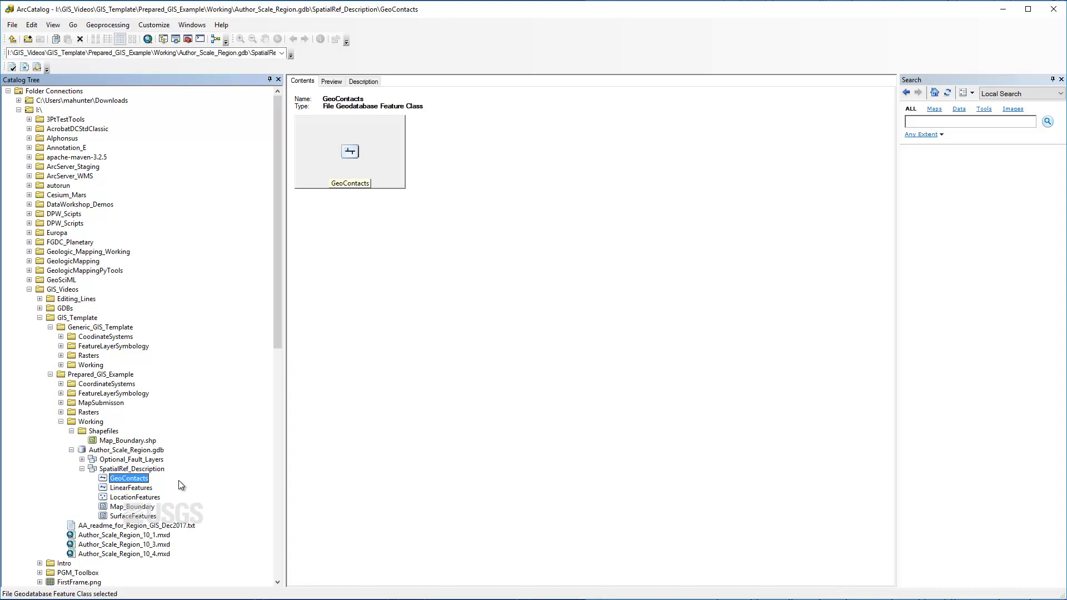
# - Open Author_Scale_Region.gdb's Database Properties on the Domains tab
pyautogui.rightClick(161, 451)
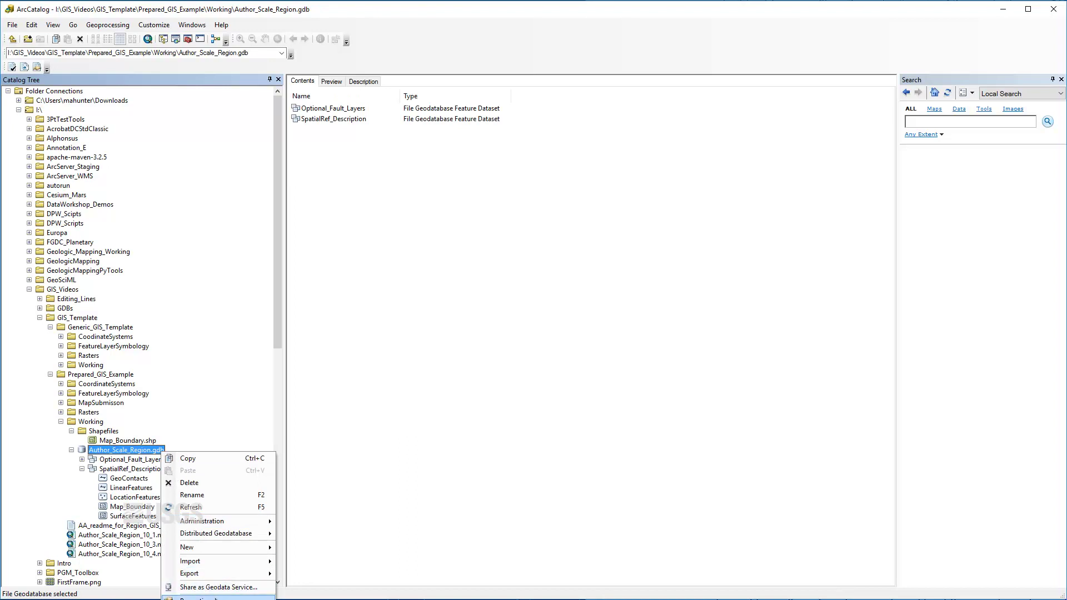
pyautogui.click(215, 598)
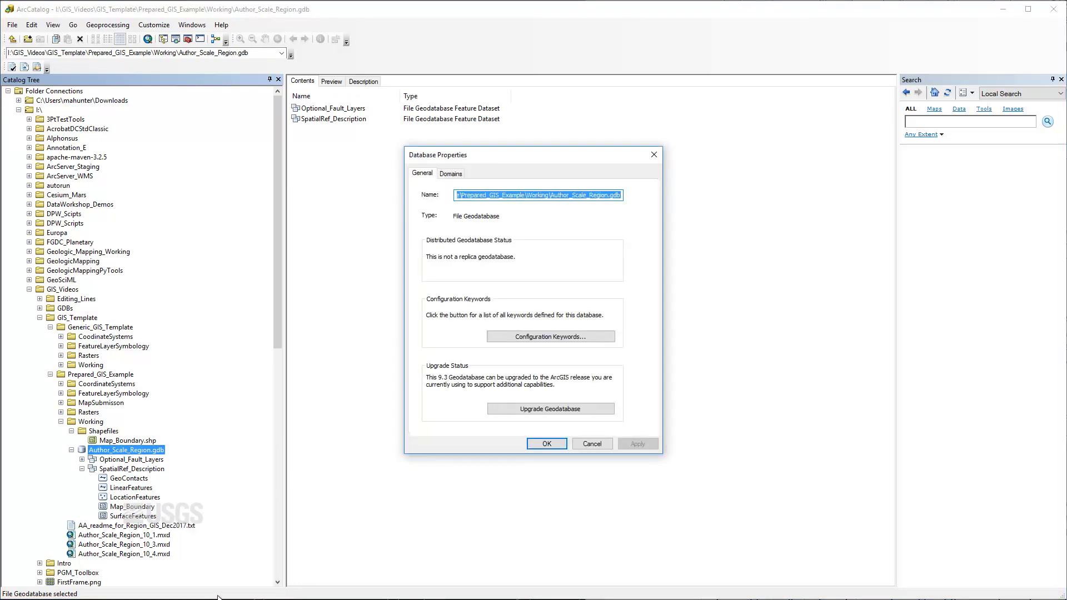
pyautogui.click(451, 173)
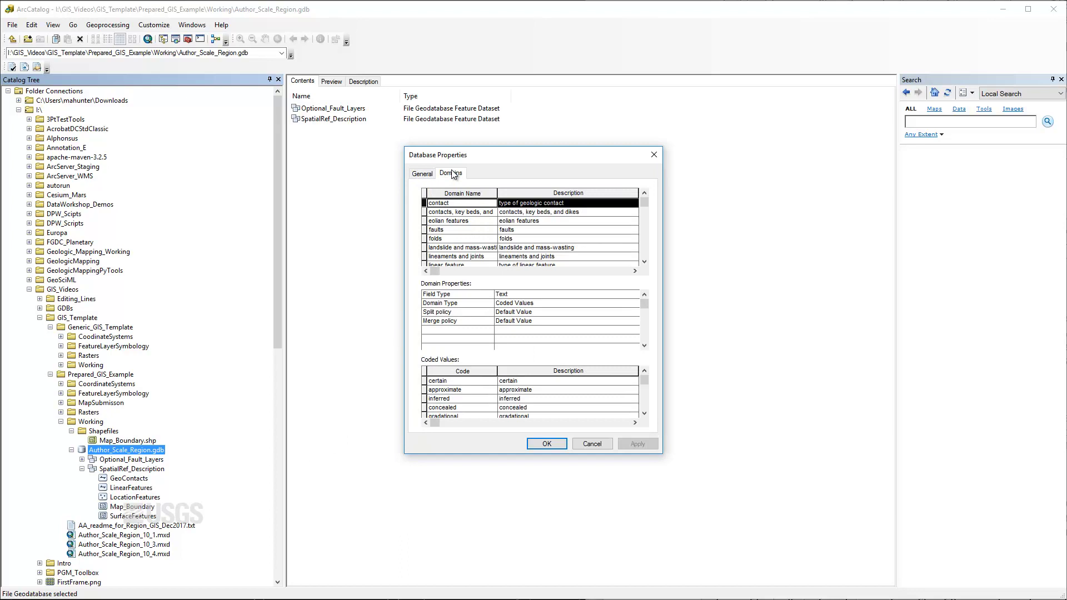
# - Review coded values for the contacts, eolian, faults, folds and landslide domains, then cancel
pyautogui.click(444, 214)
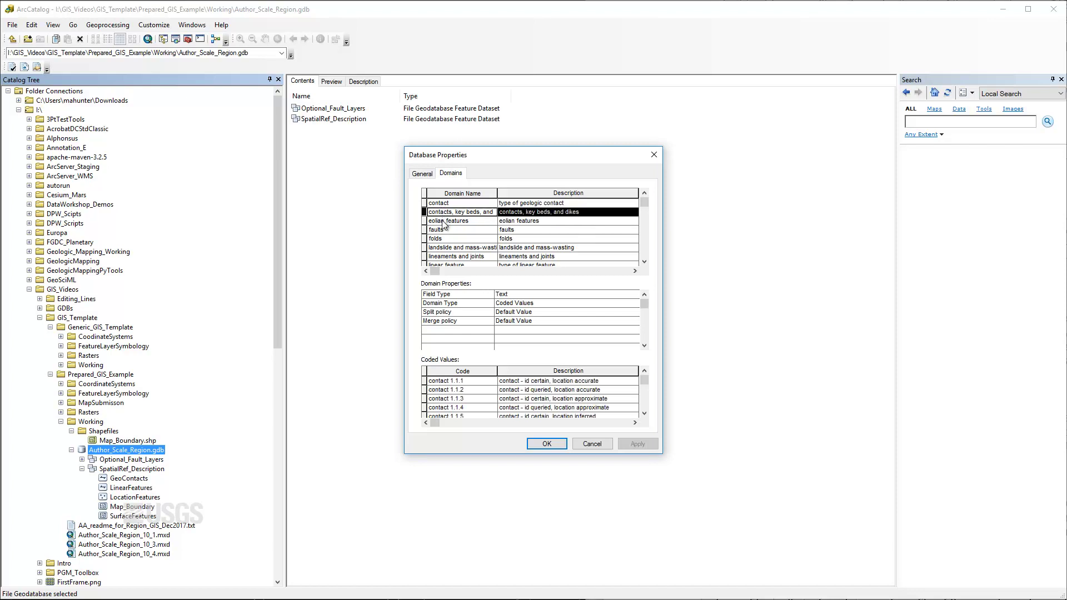
pyautogui.click(445, 222)
pyautogui.click(446, 231)
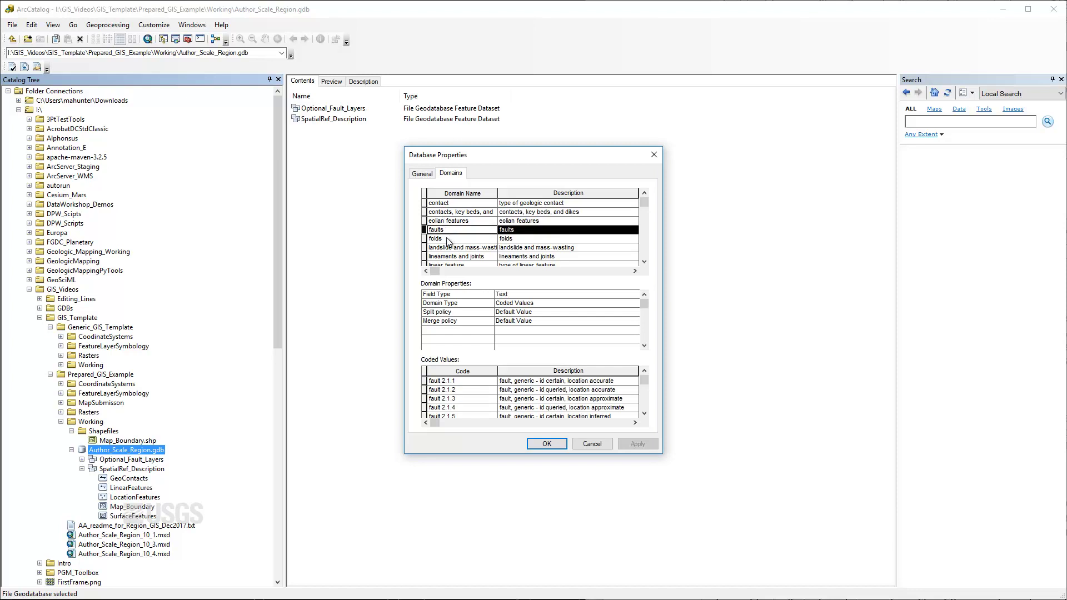
pyautogui.click(449, 240)
pyautogui.click(450, 248)
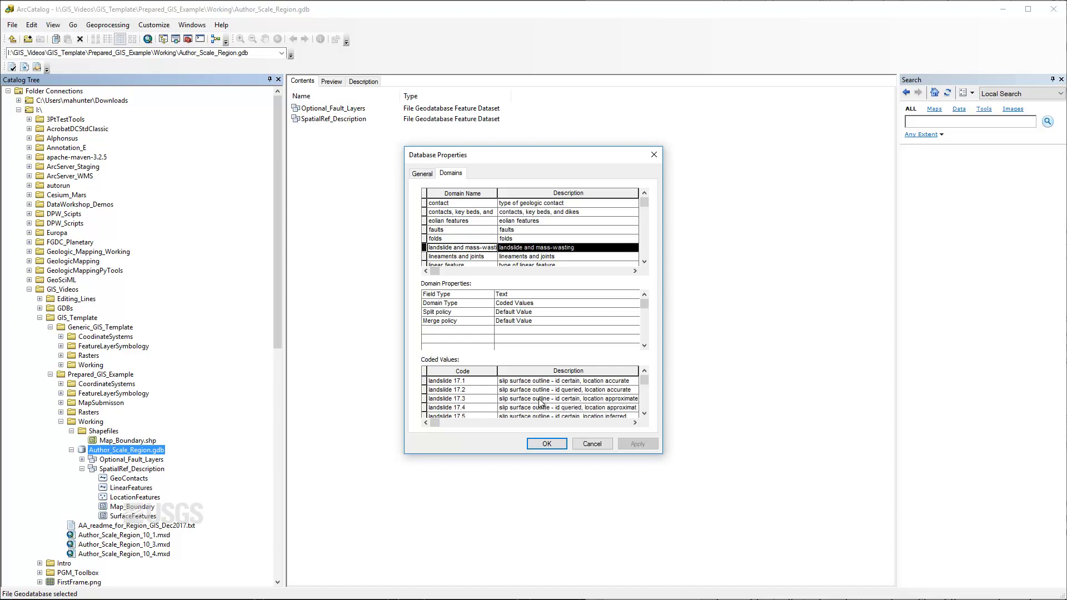
pyautogui.click(581, 448)
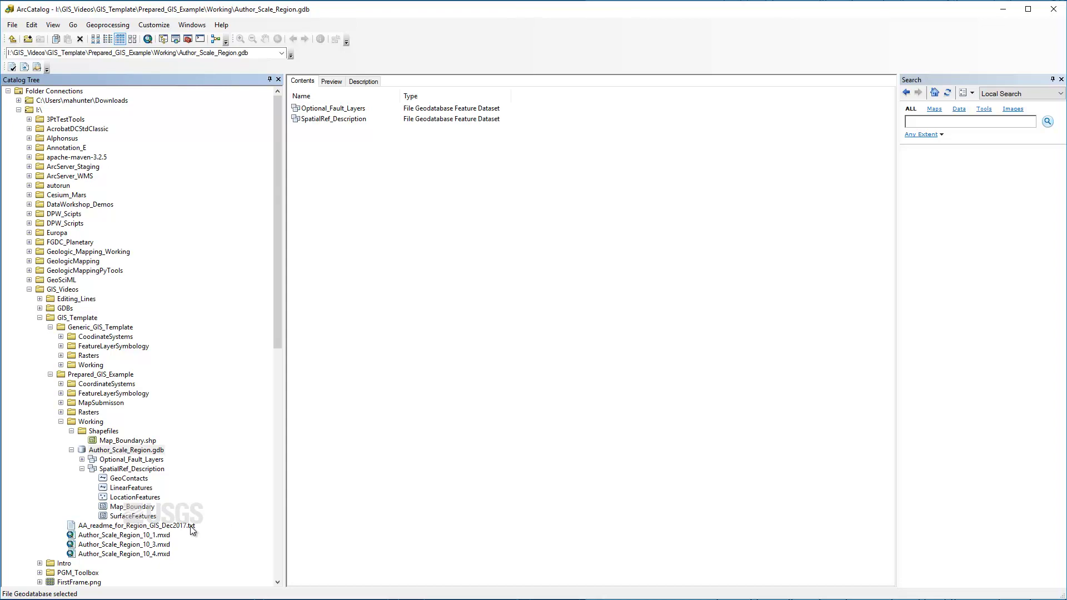
# - View Author_Scale_Region_10_1.mxd, 10_3.mxd and finally 10_4.mxd in the Contents tab
pyautogui.click(160, 535)
pyautogui.click(161, 545)
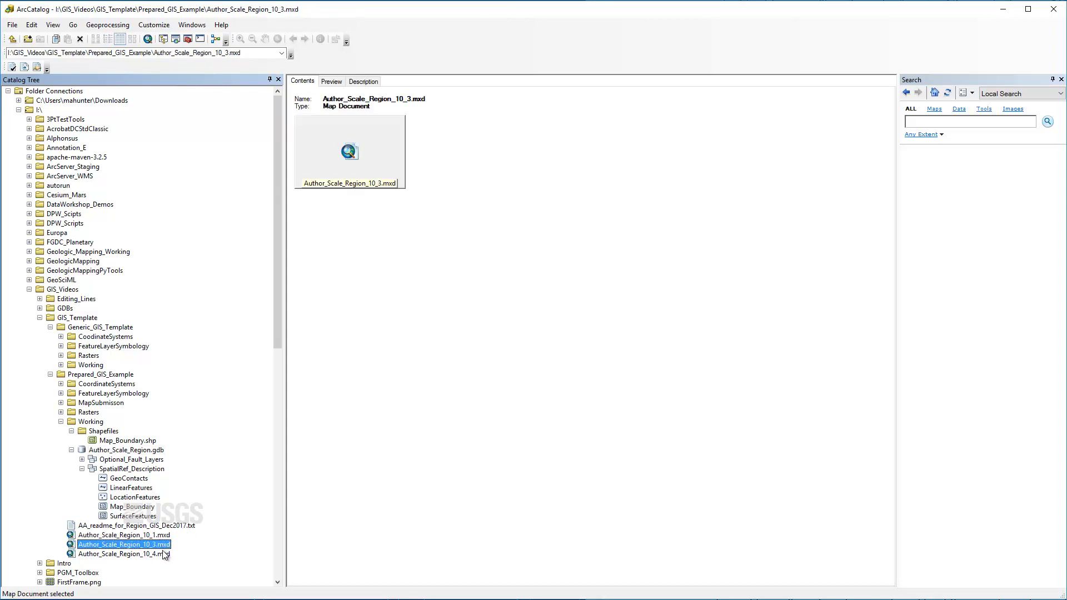
pyautogui.click(165, 555)
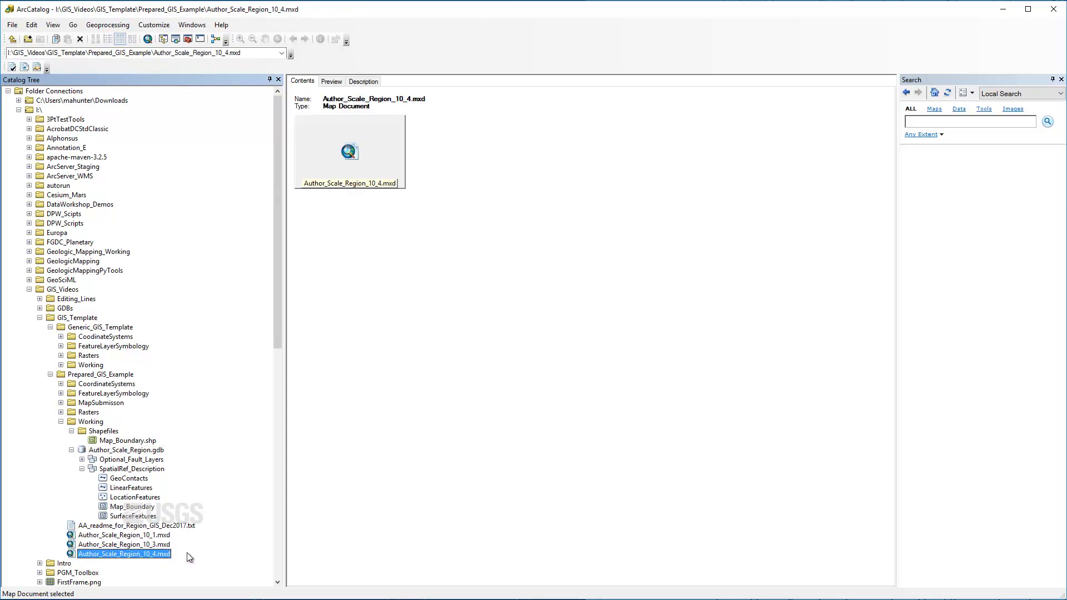